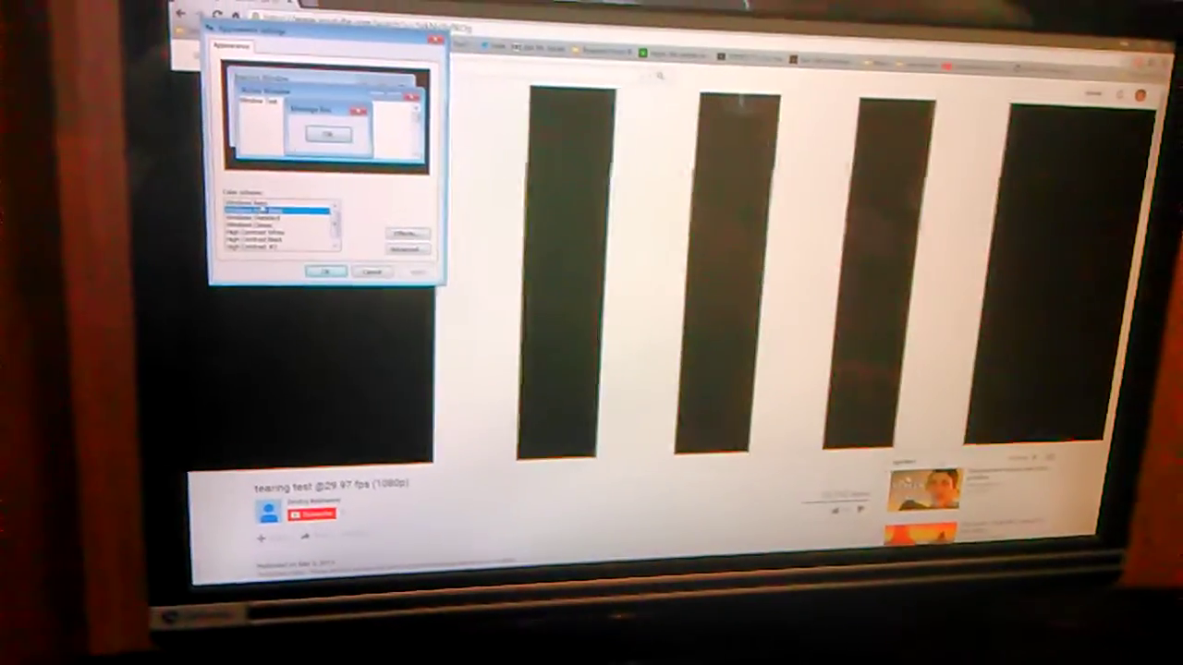
Select Windows Aero instead of Vista Basic in the Color scheme list
{"action": "key", "text": "Up"}
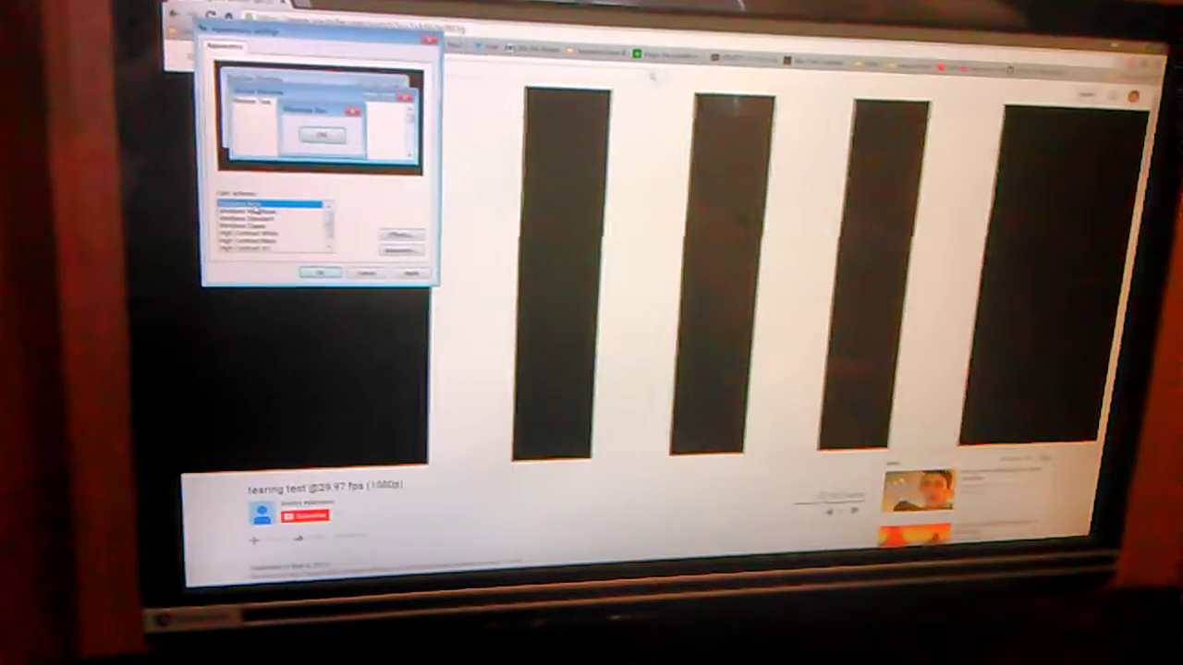